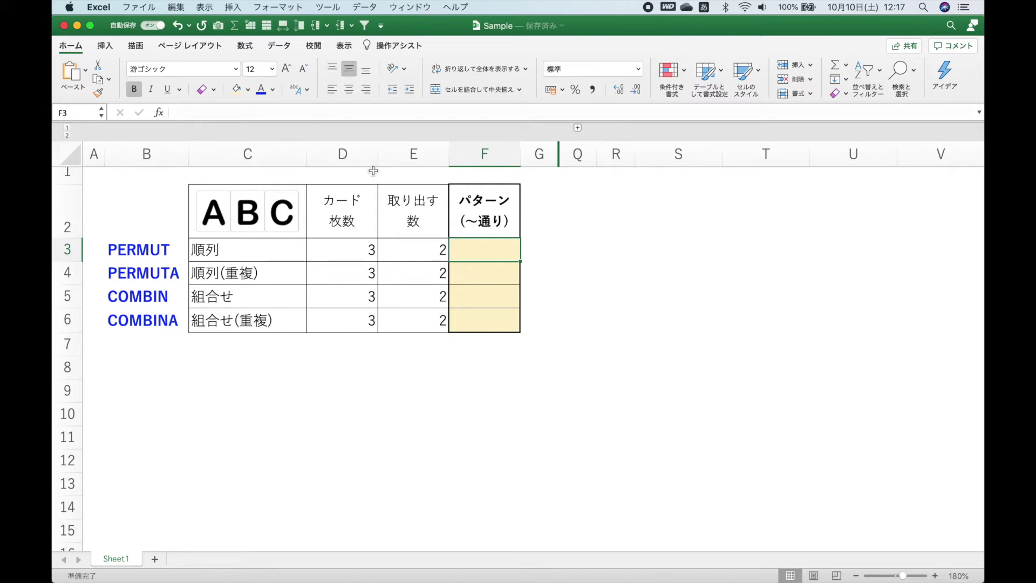
# Review the card counts and draw counts in columns D and E, and the four function names in column B.
pyautogui.click(352, 155)
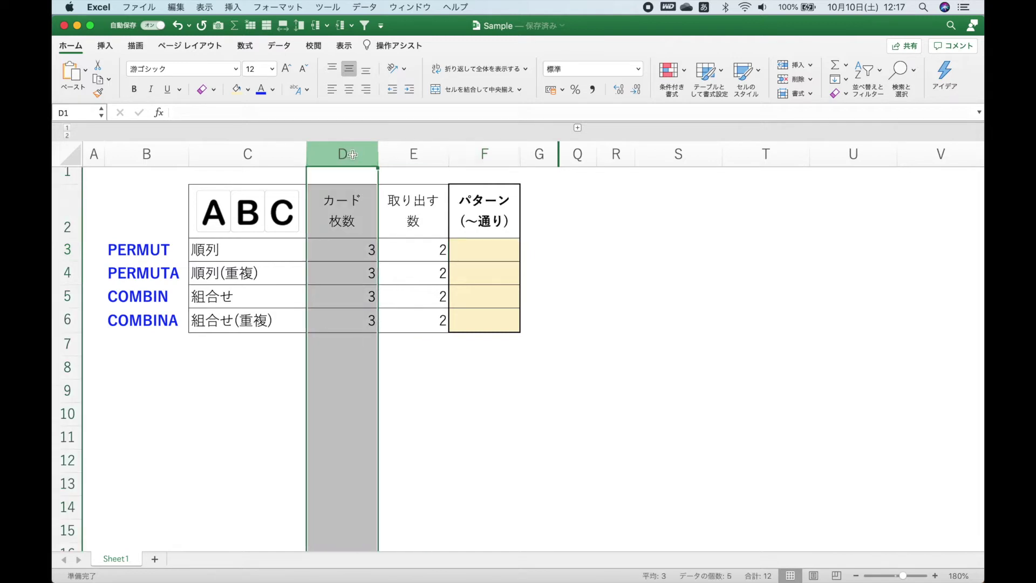
pyautogui.click(356, 249)
pyautogui.click(408, 248)
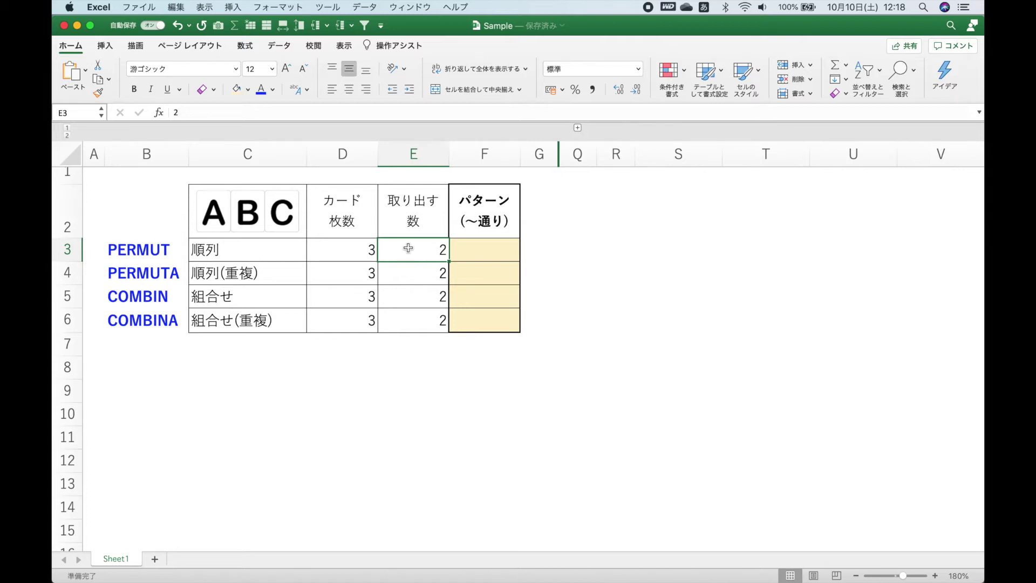
pyautogui.click(137, 227)
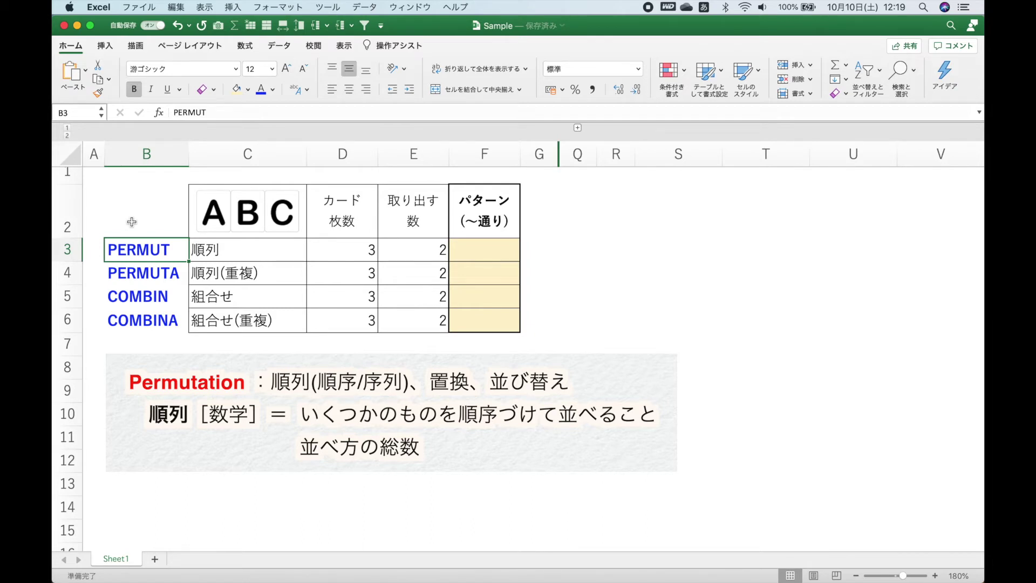
pyautogui.press('Down')
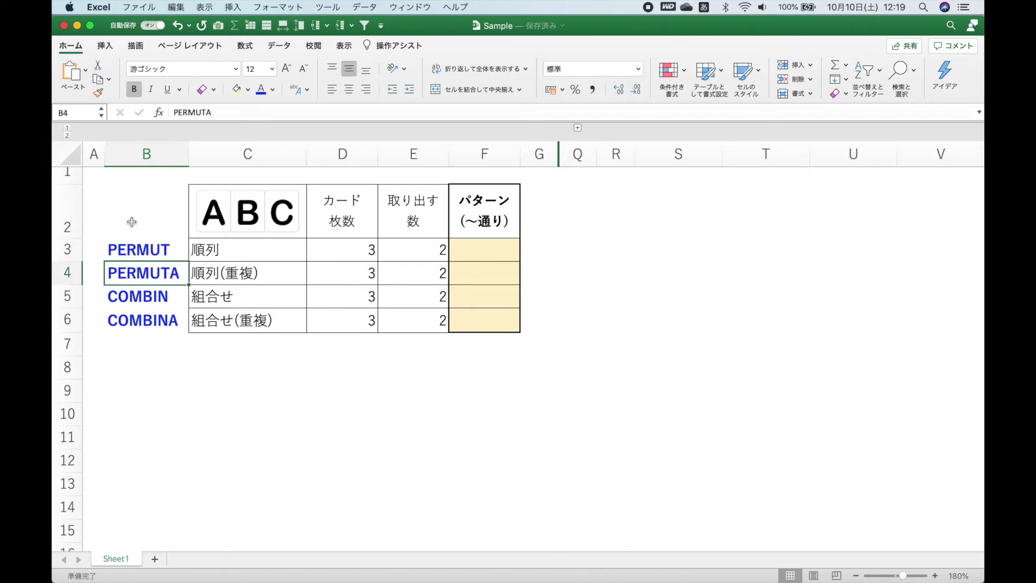
pyautogui.press('Up')
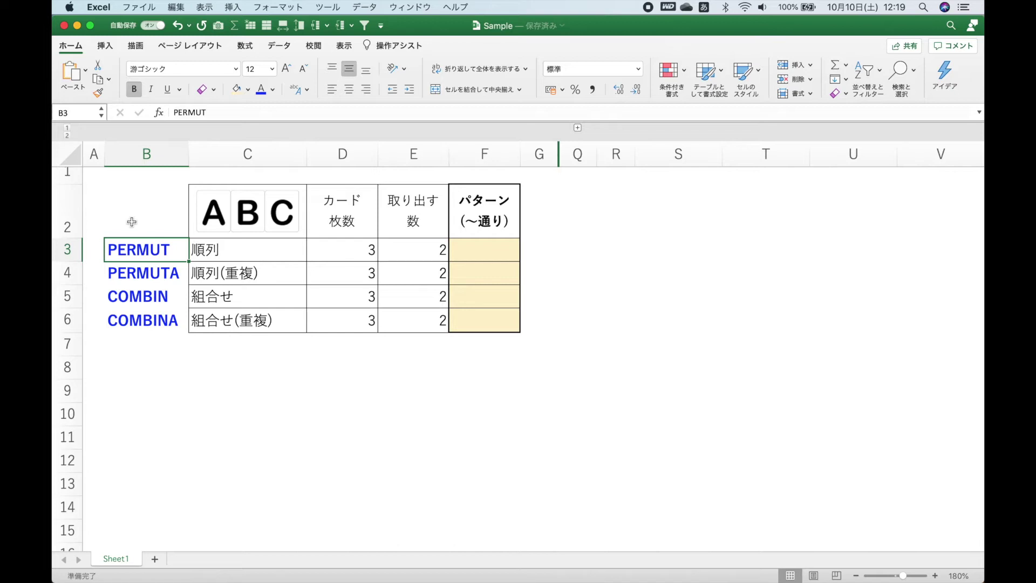
pyautogui.press('Down')
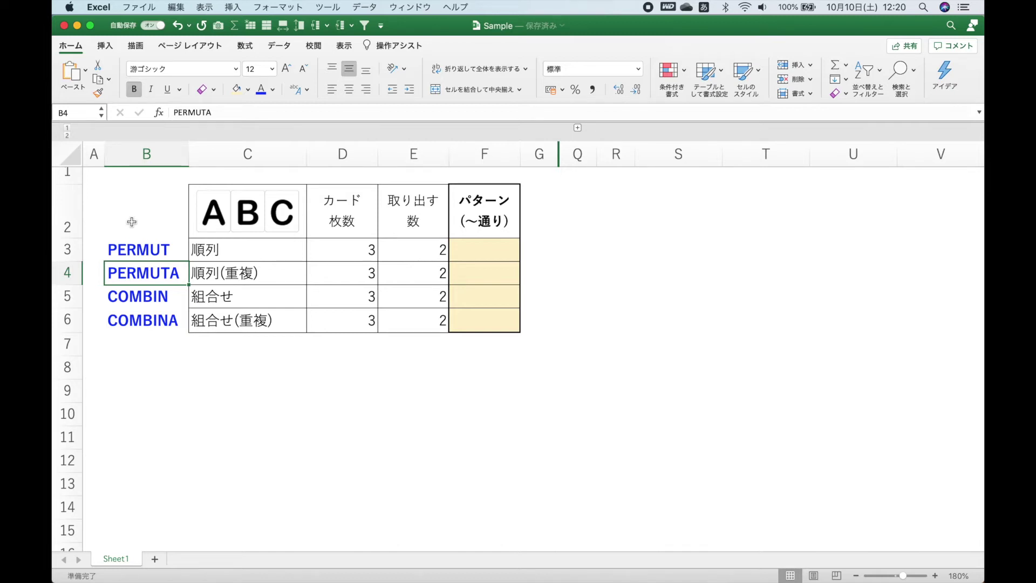
pyautogui.press('Right')
pyautogui.press('Left')
pyautogui.press('Down')
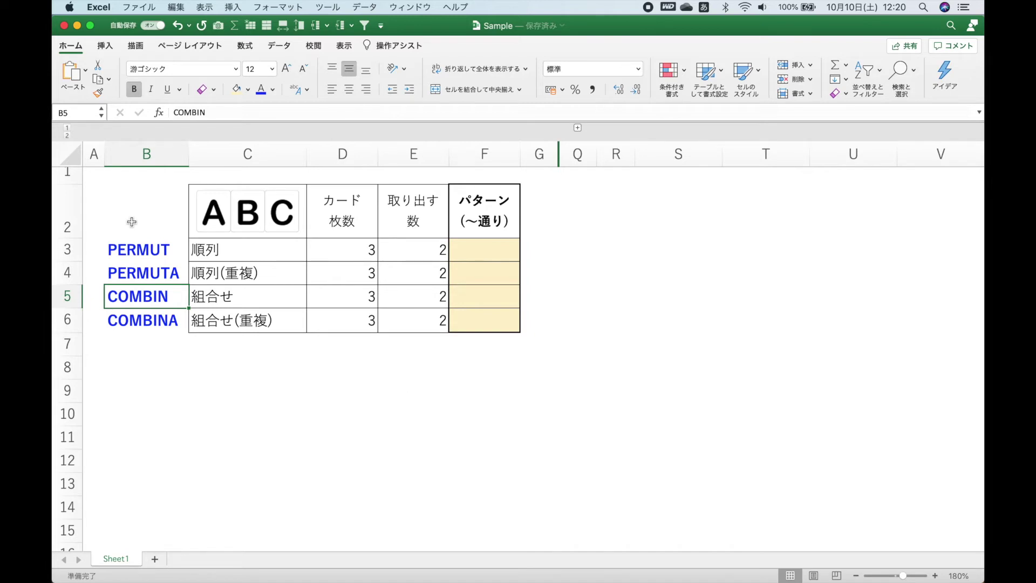
pyautogui.press('Down')
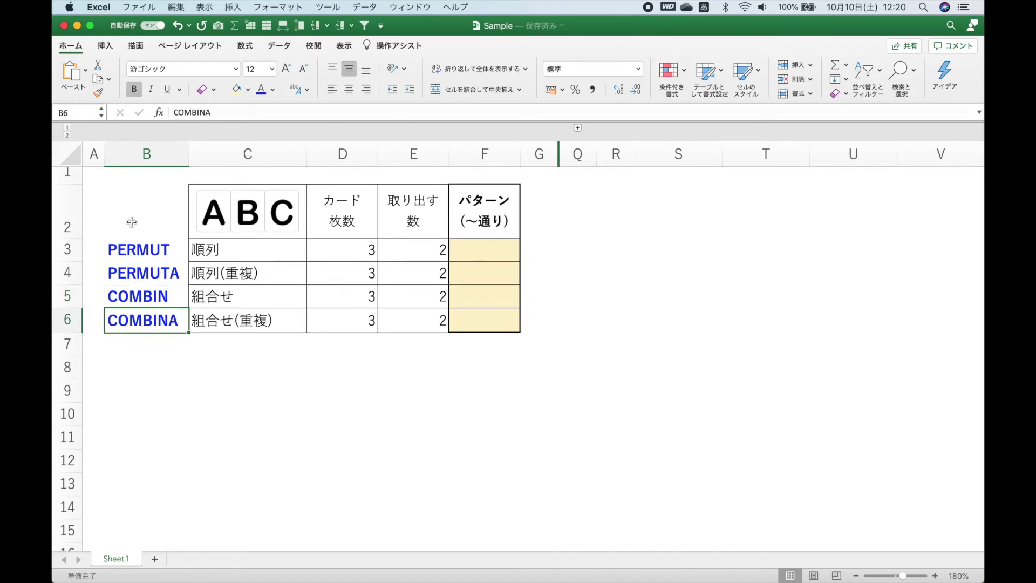
pyautogui.press('Up')
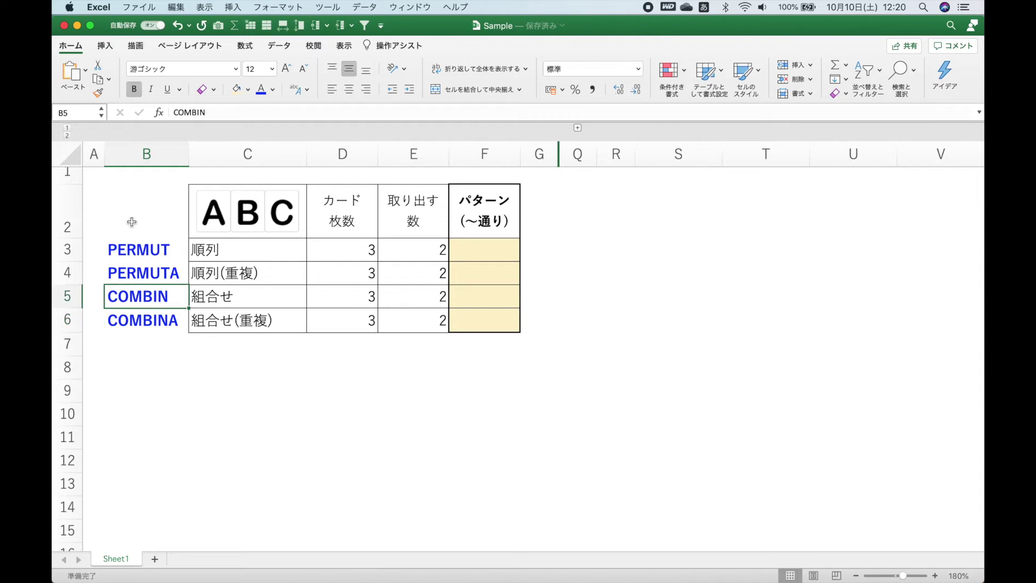
pyautogui.press('Down')
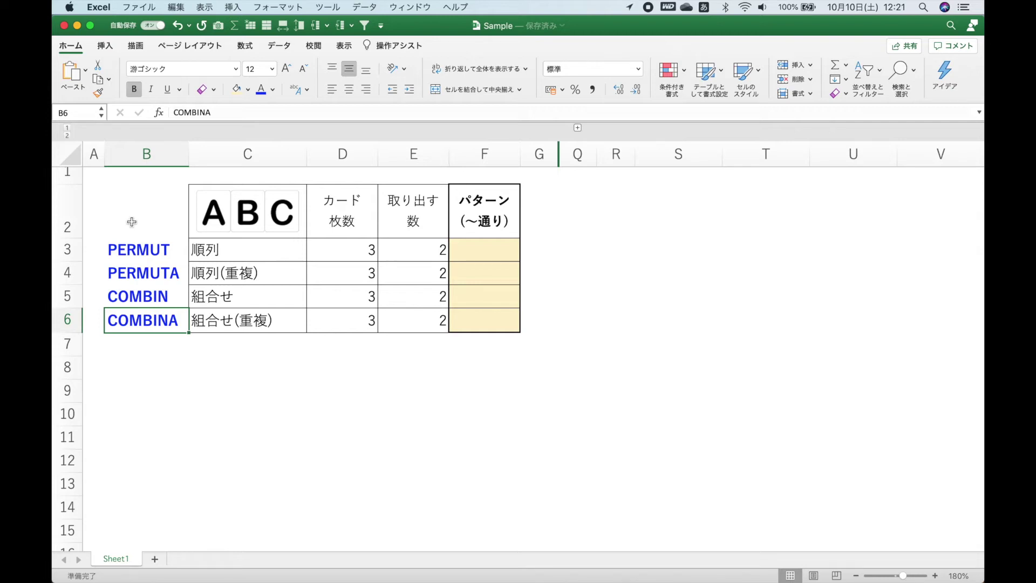
# Calculate the permutations without repetition in F3 with PERMUT, using D3 as the total and E3 as the number drawn.
pyautogui.click(484, 250)
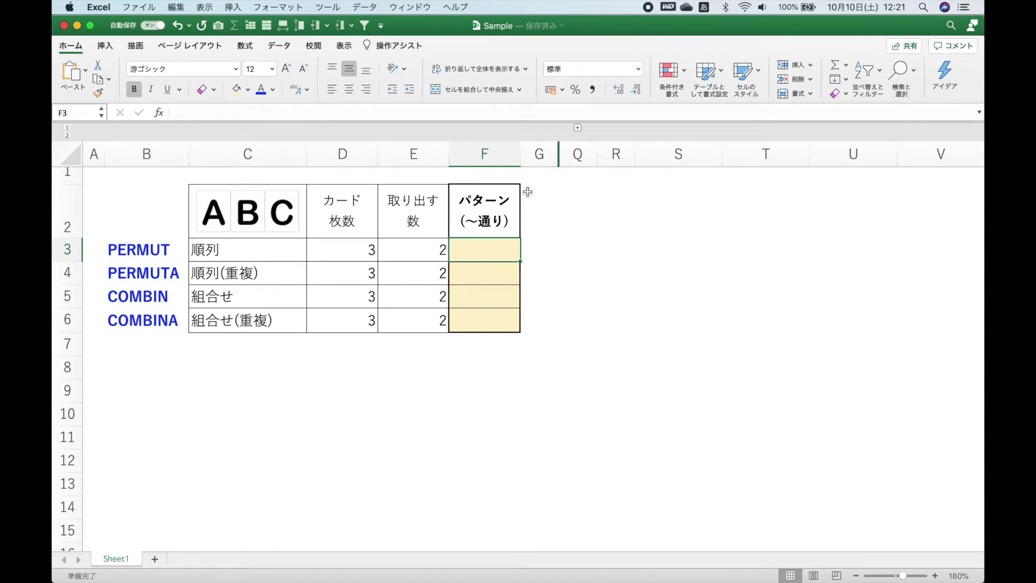
pyautogui.write('=permu')
pyautogui.press('Tab')
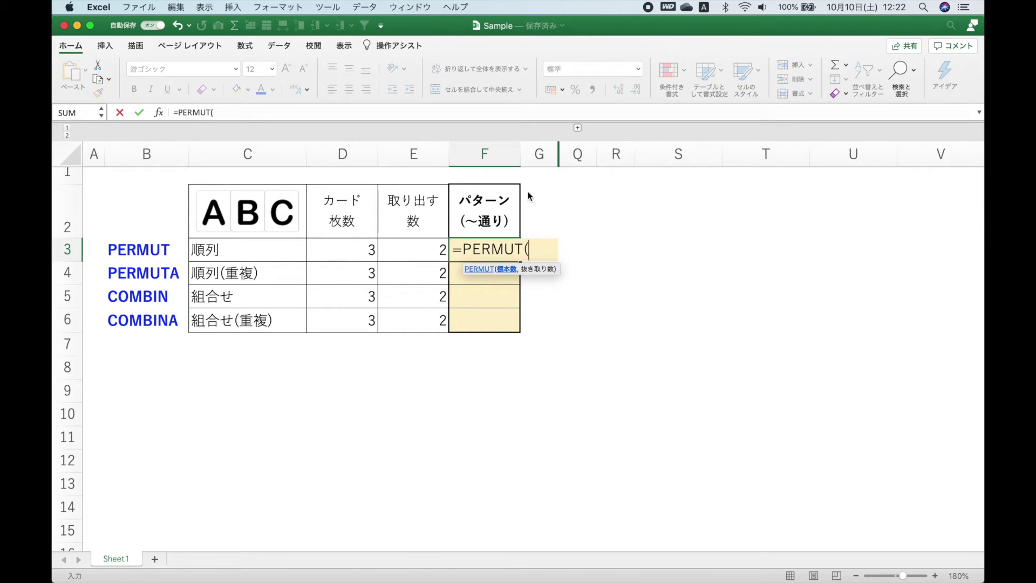
pyautogui.press('Left')
pyautogui.press('Left')
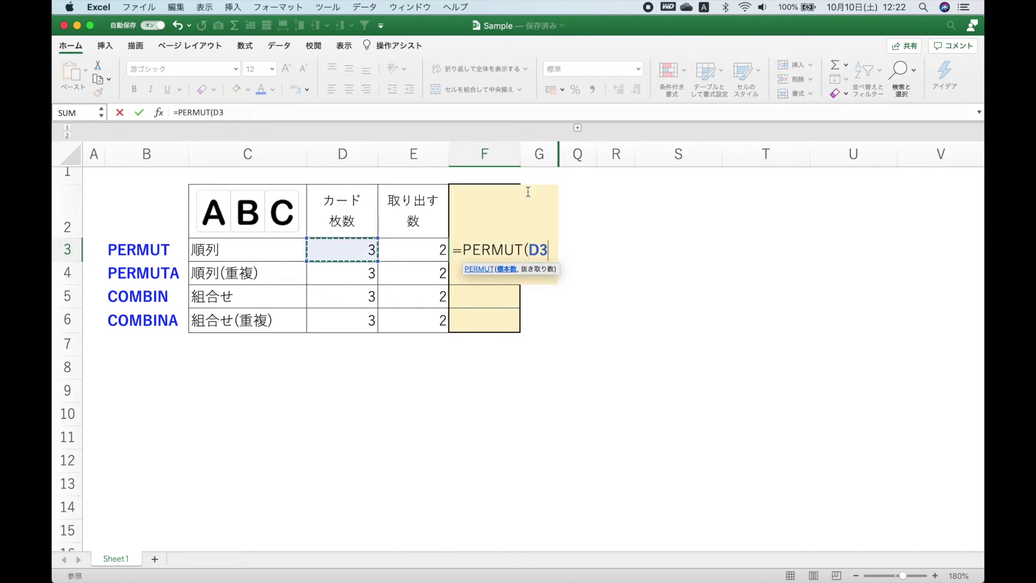
pyautogui.write(',')
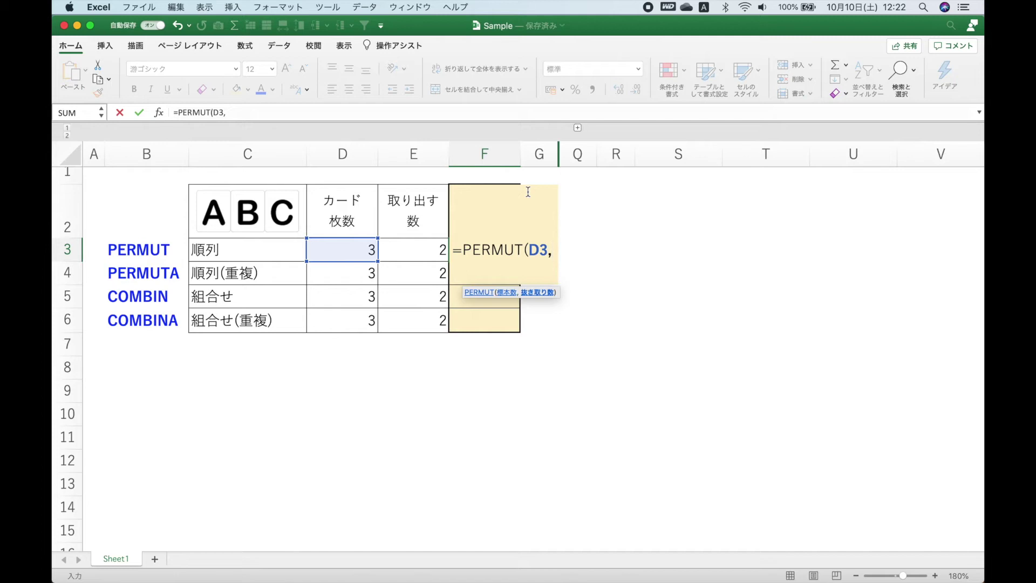
pyautogui.press('Left')
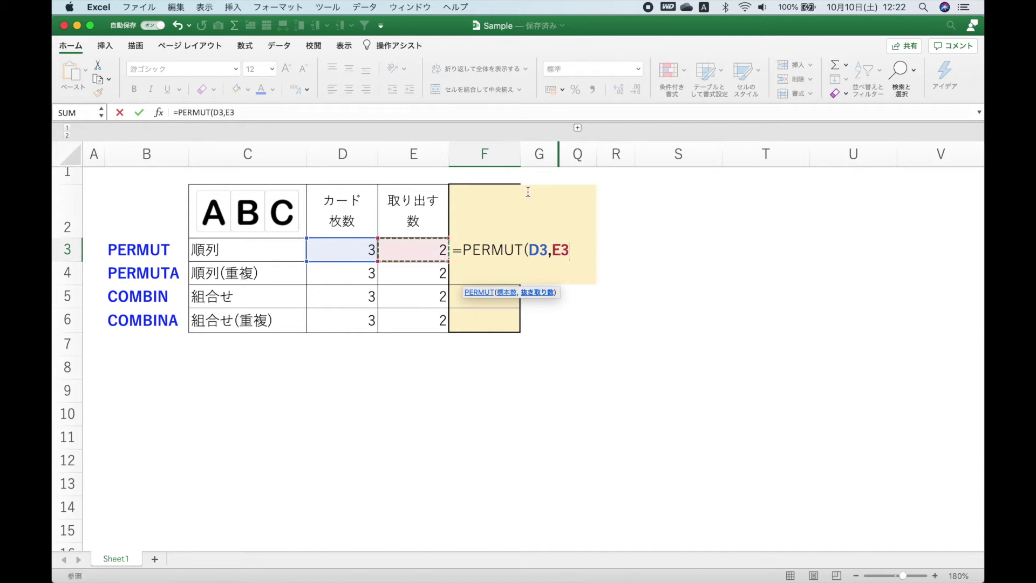
pyautogui.press('Return')
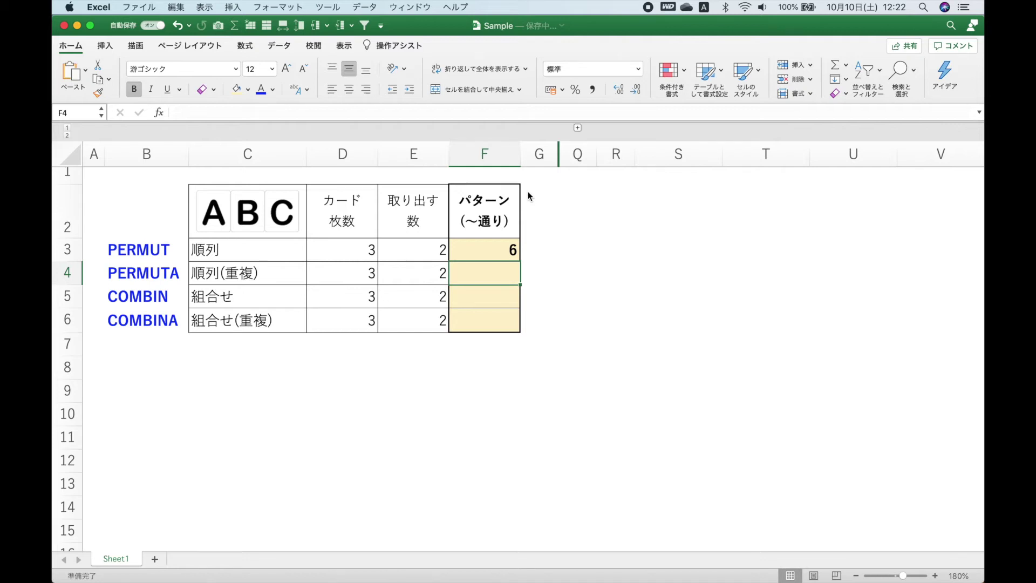
# Calculate the permutations with repetition in F4 using =PERMUTATIONA(D4,E4).
pyautogui.write('=p')
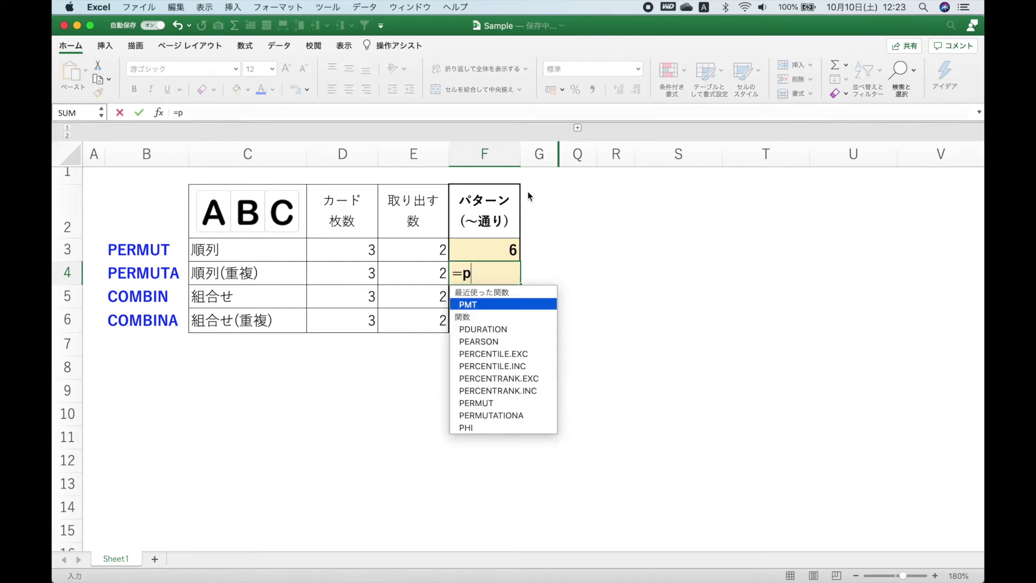
pyautogui.write('ermuta')
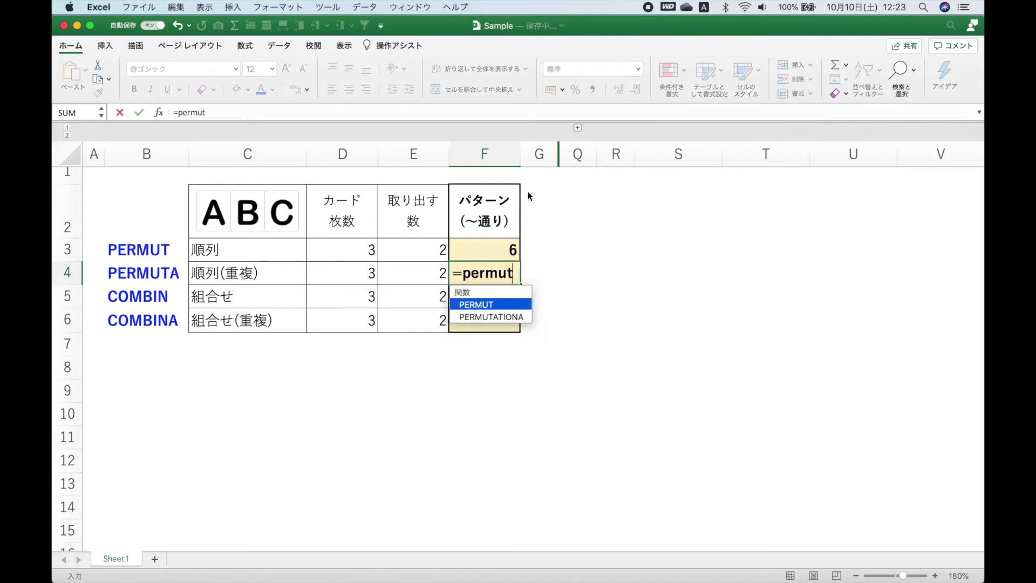
pyautogui.press('Tab')
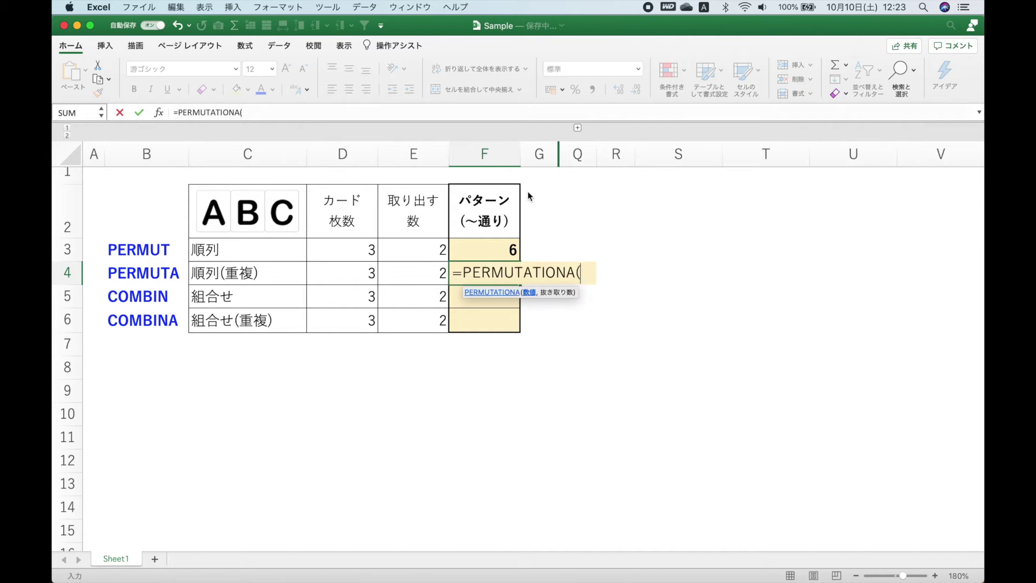
pyautogui.press('Left')
pyautogui.press('Left')
pyautogui.write(',')
pyautogui.press('Left')
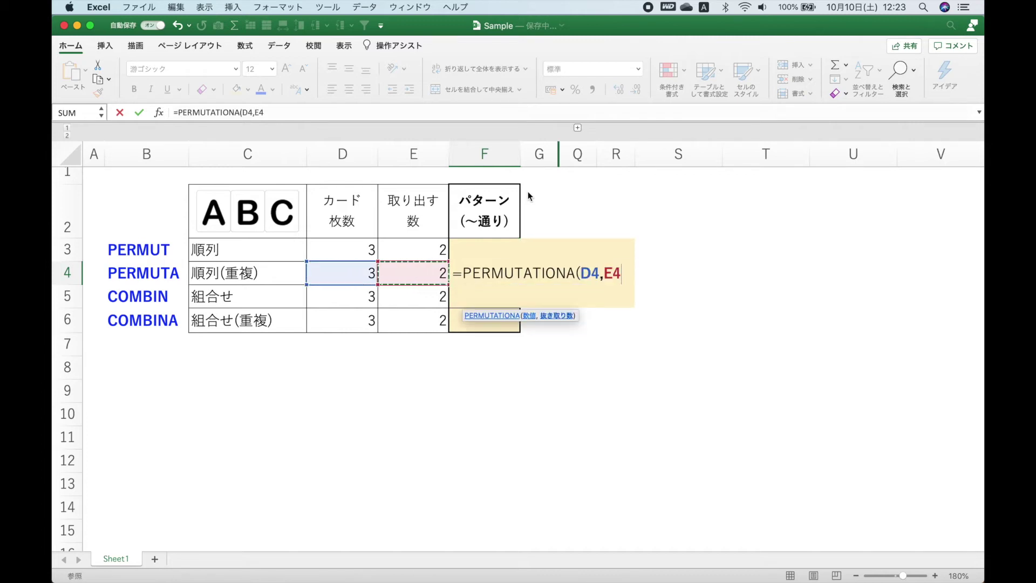
pyautogui.press('Return')
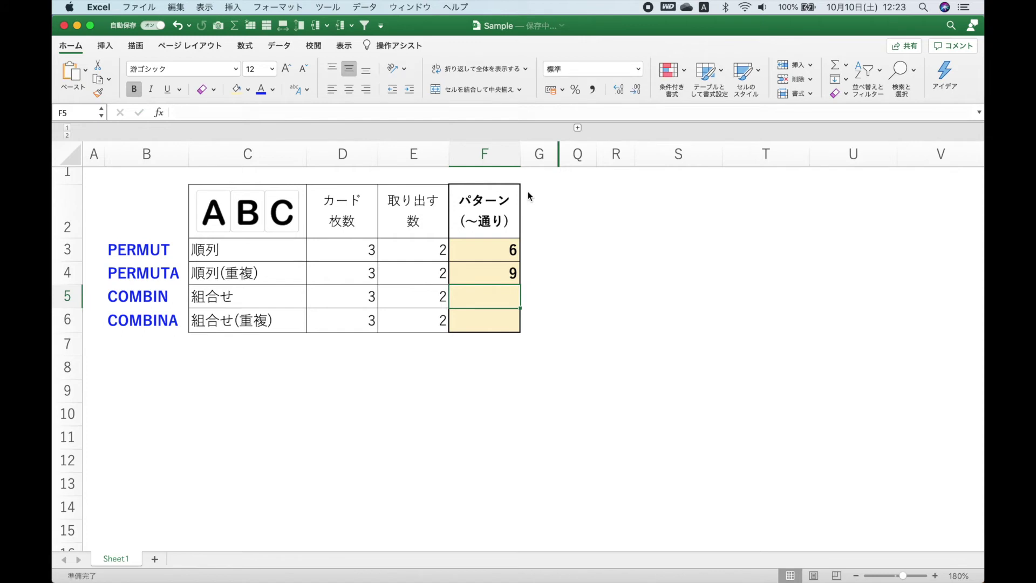
# Calculate the combinations without repetition in F5 using =COMBIN(D5,E5).
pyautogui.write('=combi')
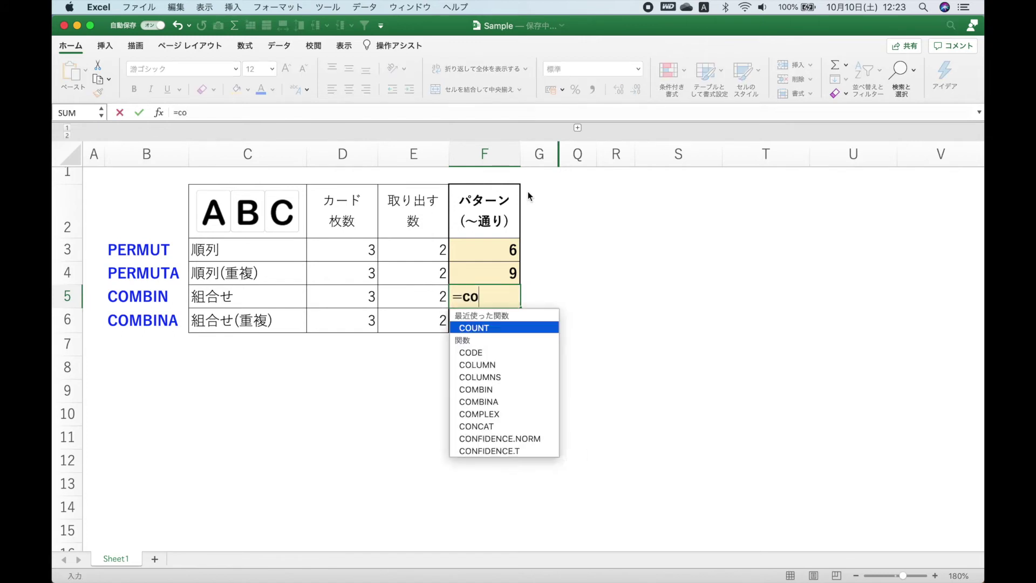
pyautogui.press('Tab')
pyautogui.press('Left')
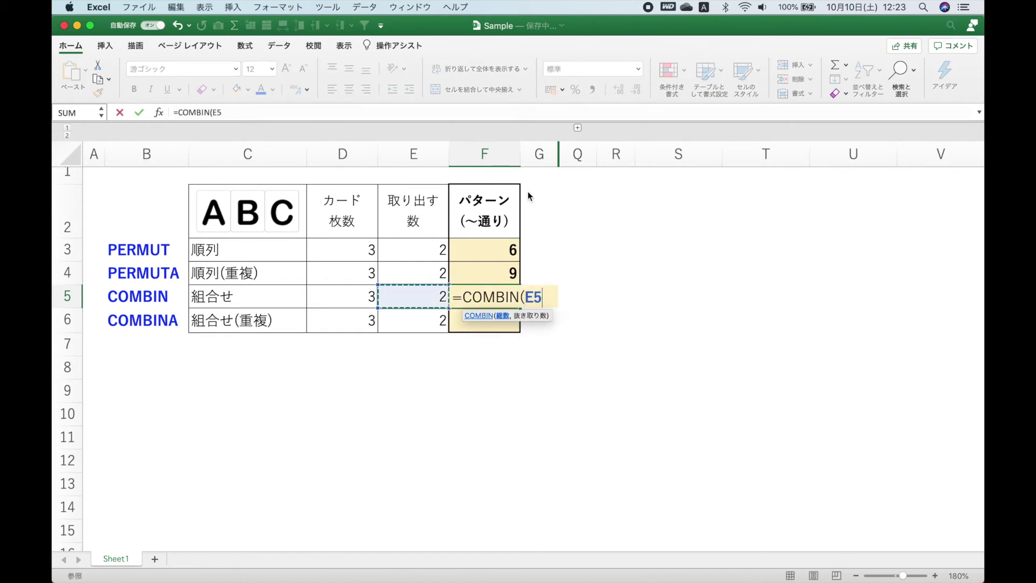
pyautogui.press('Left')
pyautogui.write(',')
pyautogui.press('Left')
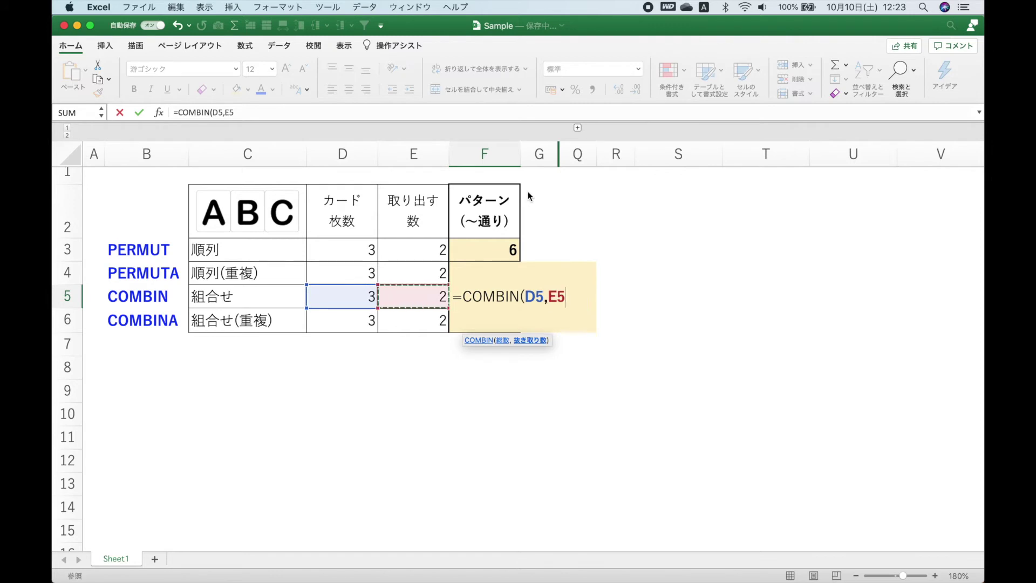
pyautogui.press('Return')
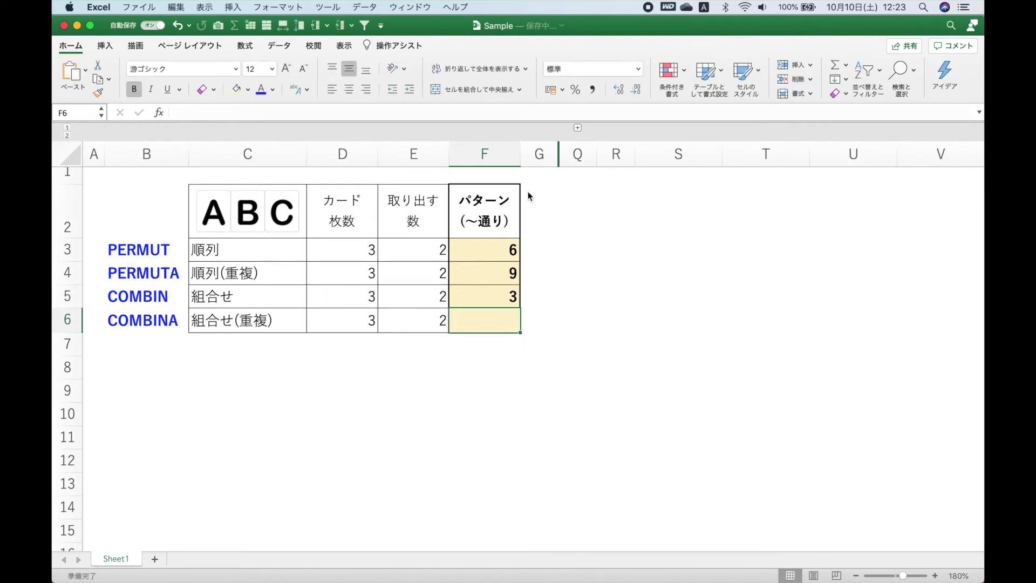
# Calculate the combinations with repetition in F6 using =COMBINA(D6,E6).
pyautogui.write('=combina')
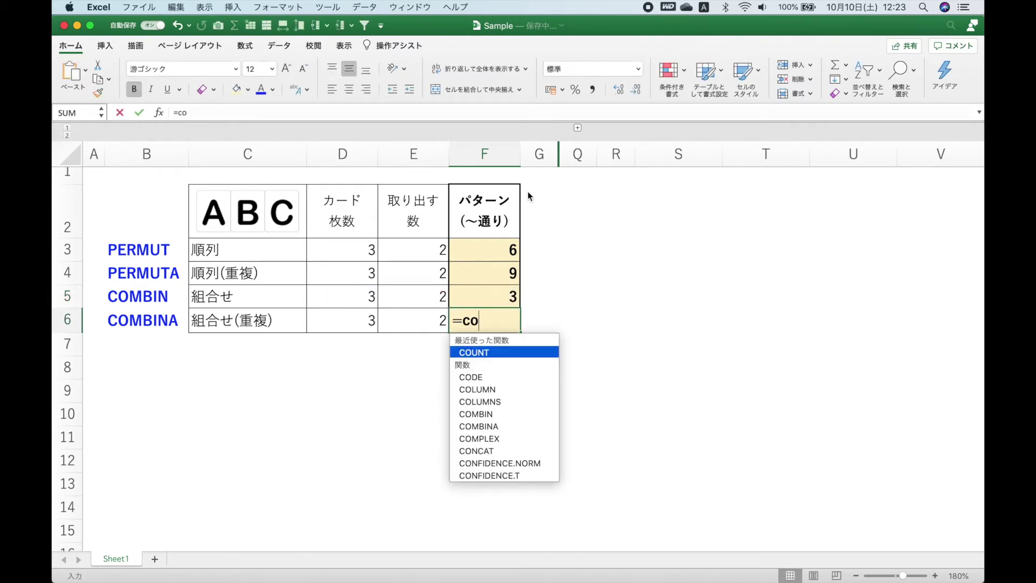
pyautogui.press('Tab')
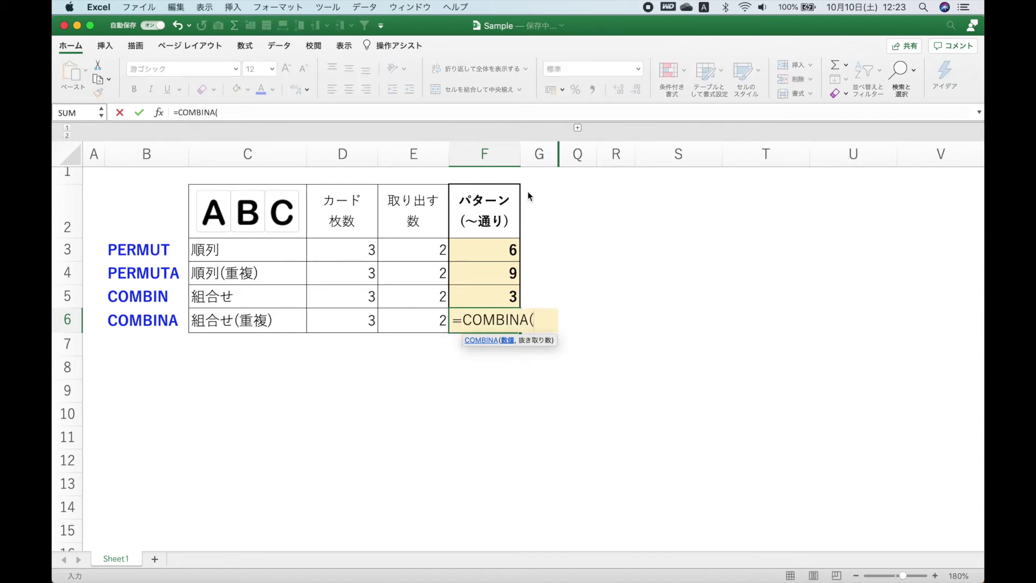
pyautogui.press('Left')
pyautogui.press('Left')
pyautogui.write(',')
pyautogui.press('Left')
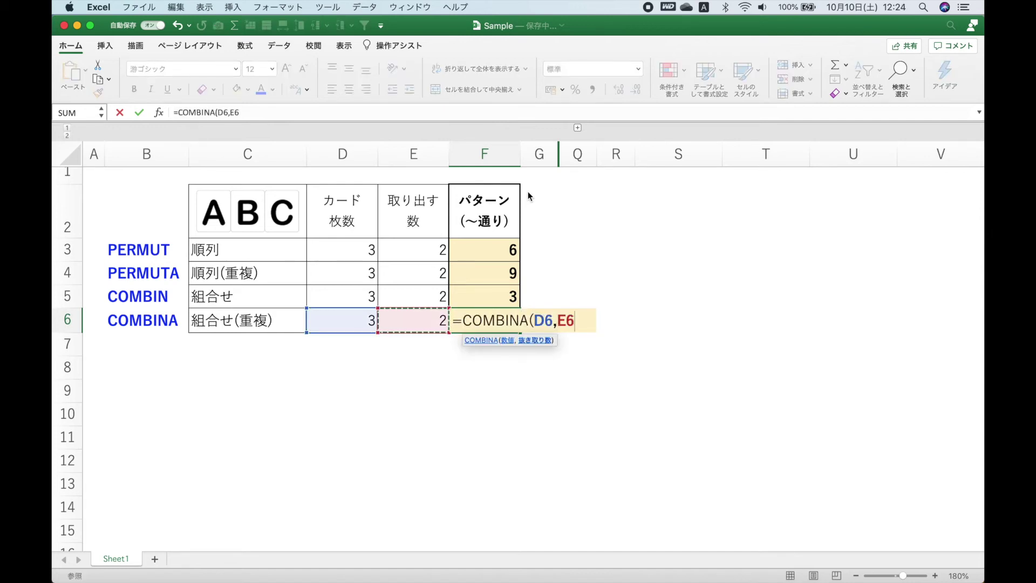
pyautogui.press('Return')
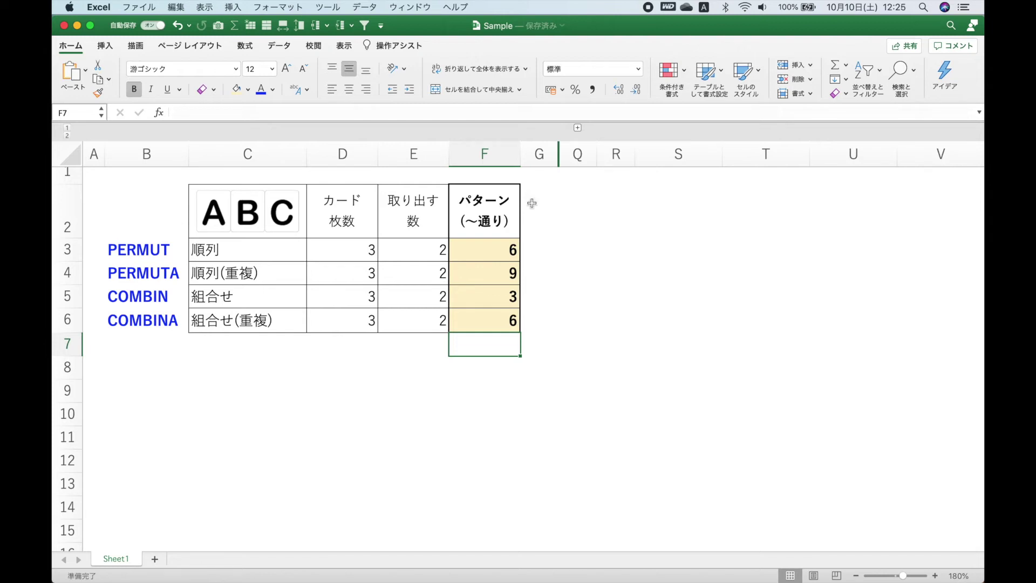
# Expand the collapsed column group beside the table and go through the PERMUT arrangements listed in row 3.
pyautogui.click(578, 128)
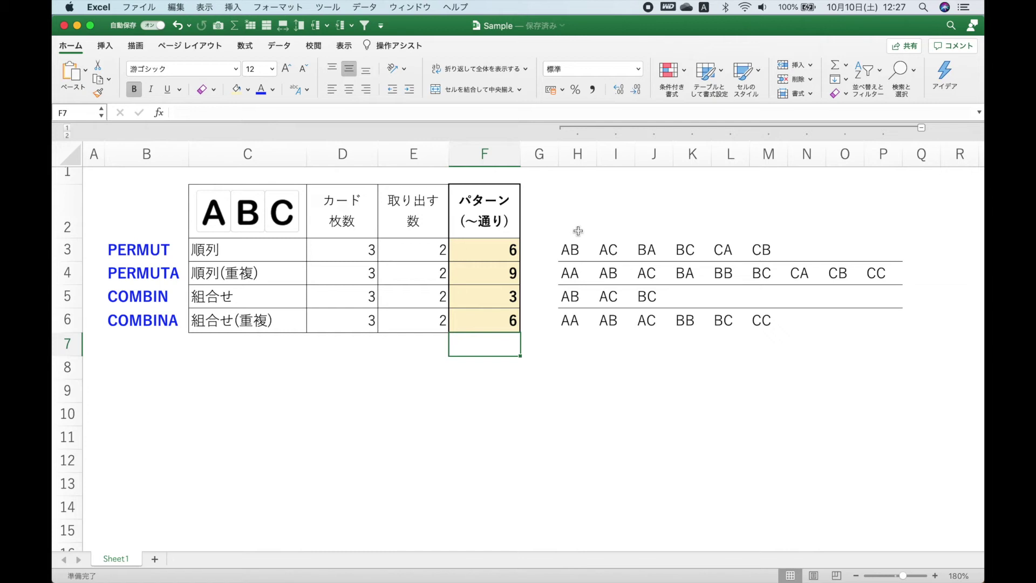
pyautogui.press('Up')
pyautogui.press('Up')
pyautogui.press('Up')
pyautogui.press('Right')
pyautogui.press('Up')
pyautogui.press('Right')
pyautogui.press('Right')
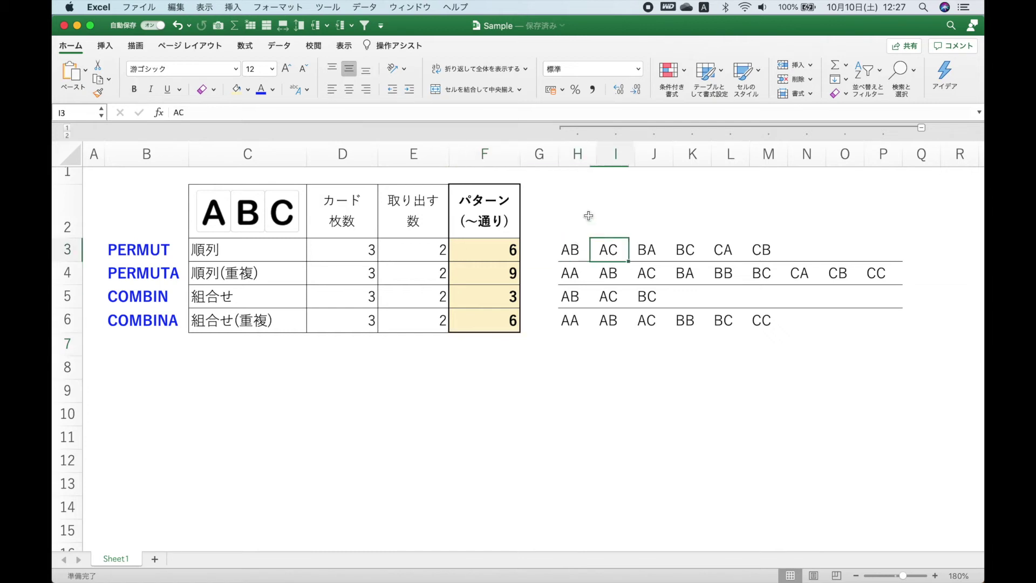
pyautogui.press('Right')
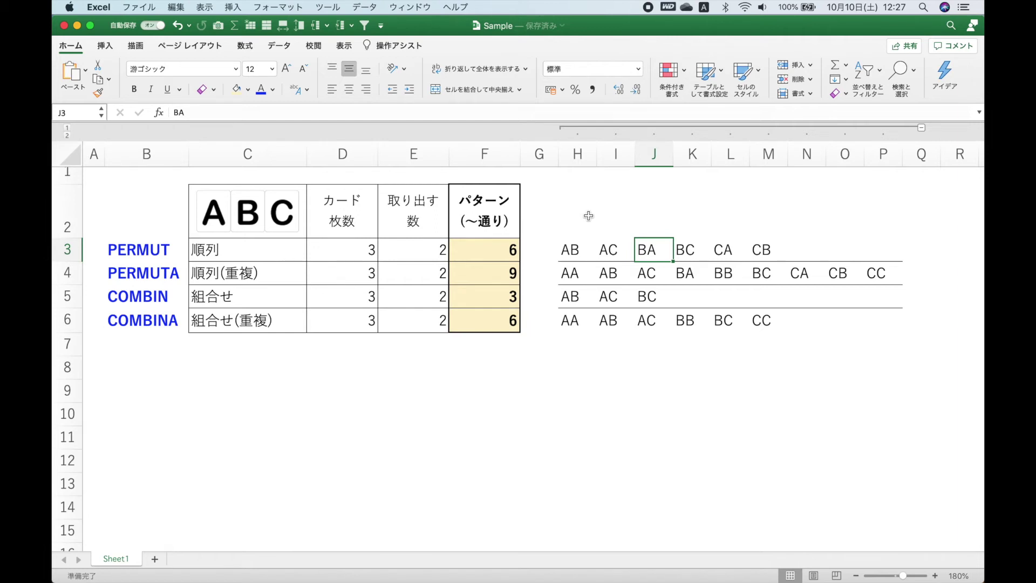
pyautogui.press('Right')
pyautogui.press('Right')
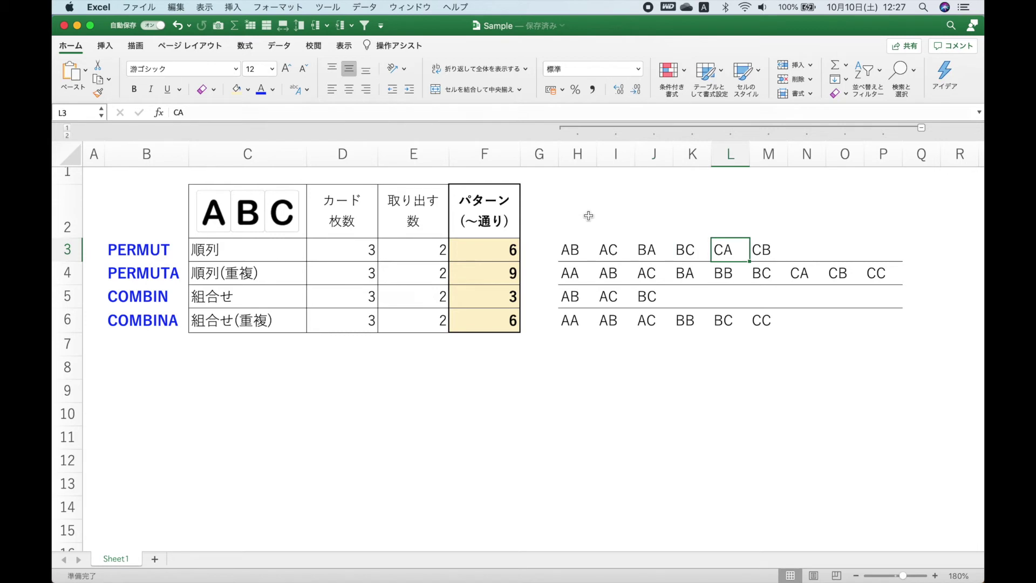
pyautogui.press('Right')
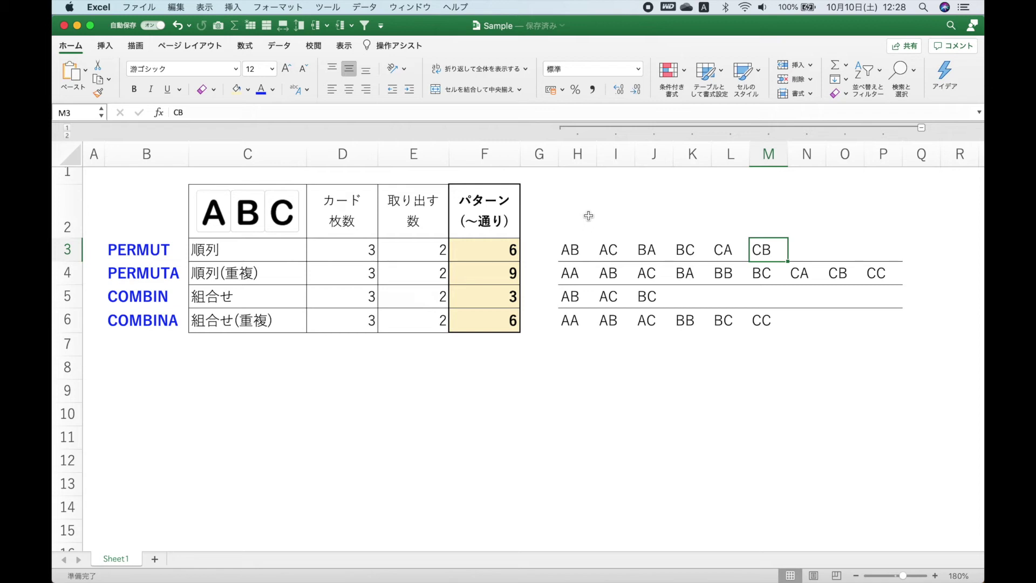
# Go through the PERMUTA arrangements in row 4, then the start of the COMBIN and COMBINA lists in rows 5 and 6.
pyautogui.click(571, 274)
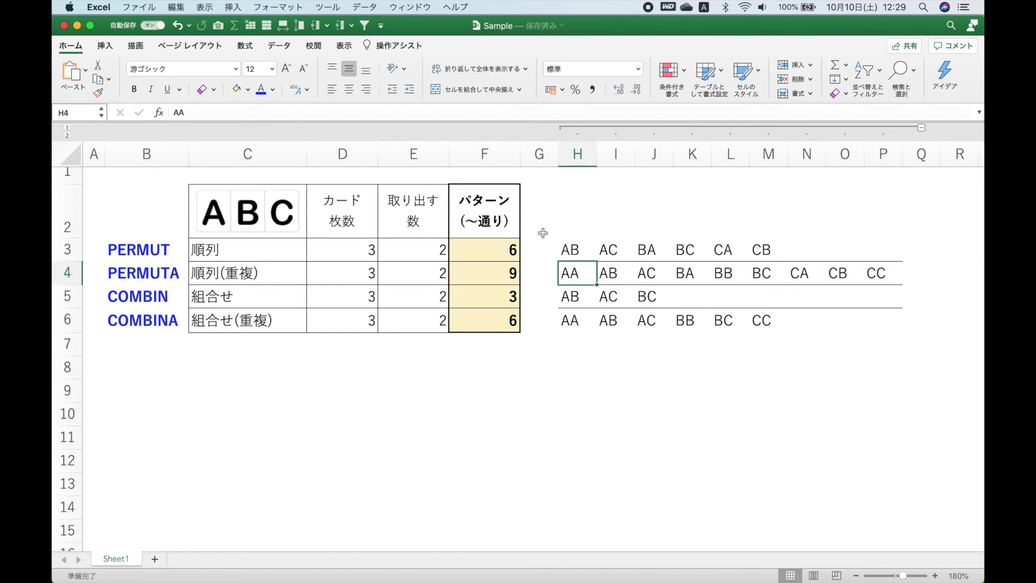
pyautogui.press('Right')
pyautogui.press('Right')
pyautogui.press('Right')
pyautogui.press('Right')
pyautogui.press('Right')
pyautogui.press('Right')
pyautogui.press('Right')
pyautogui.press('Right')
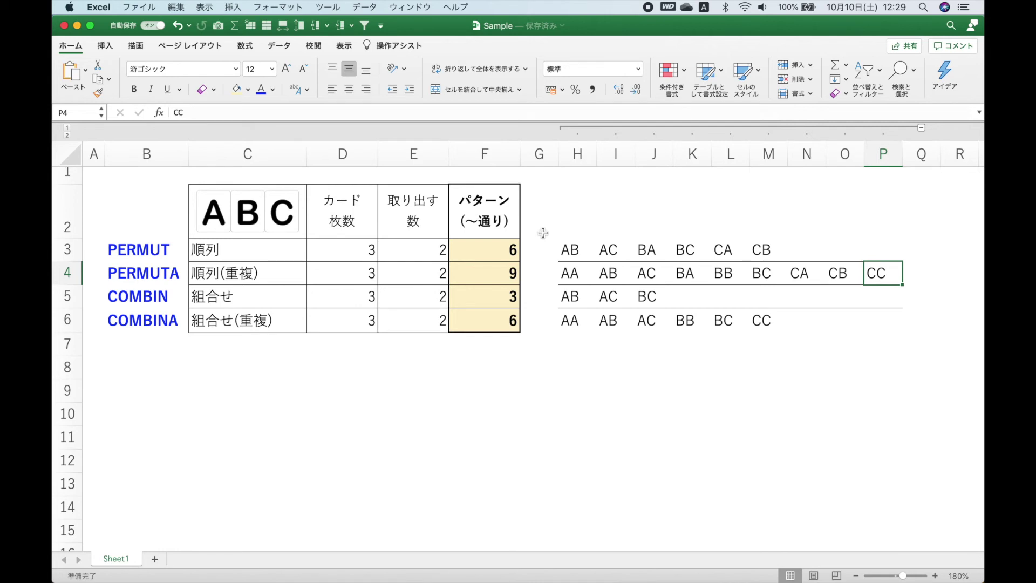
pyautogui.press('Return')
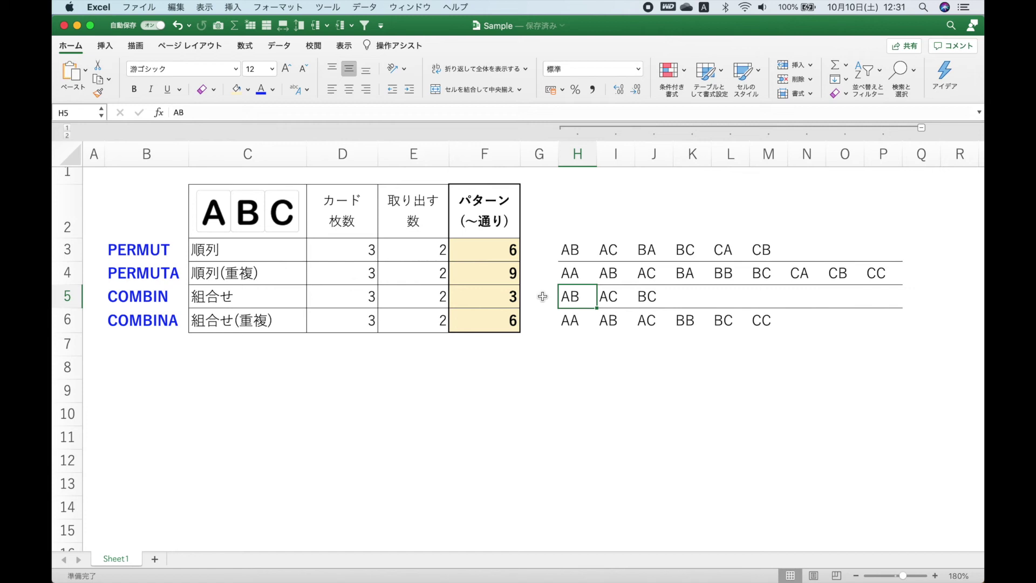
pyautogui.press('Down')
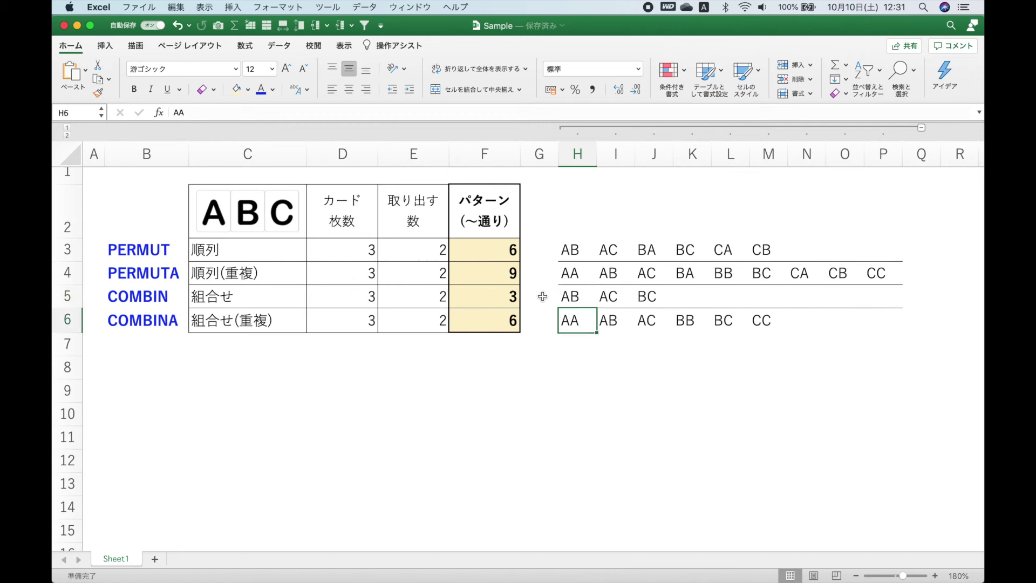